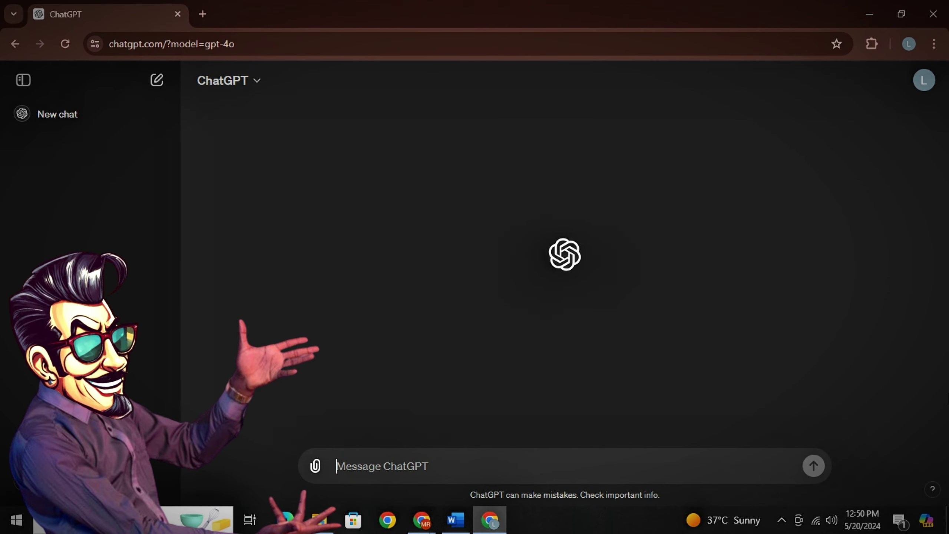
# Step: Ask ChatGPT for 10 unique YouTube channel names for historical war stories
pyautogui.write('provide me 10 unique youtube channel names on historical war stories')
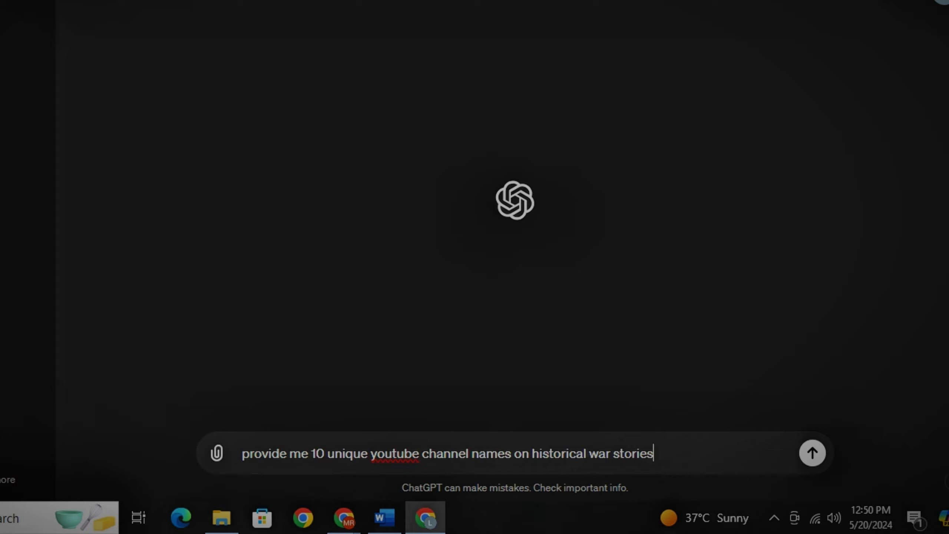
pyautogui.press('Return')
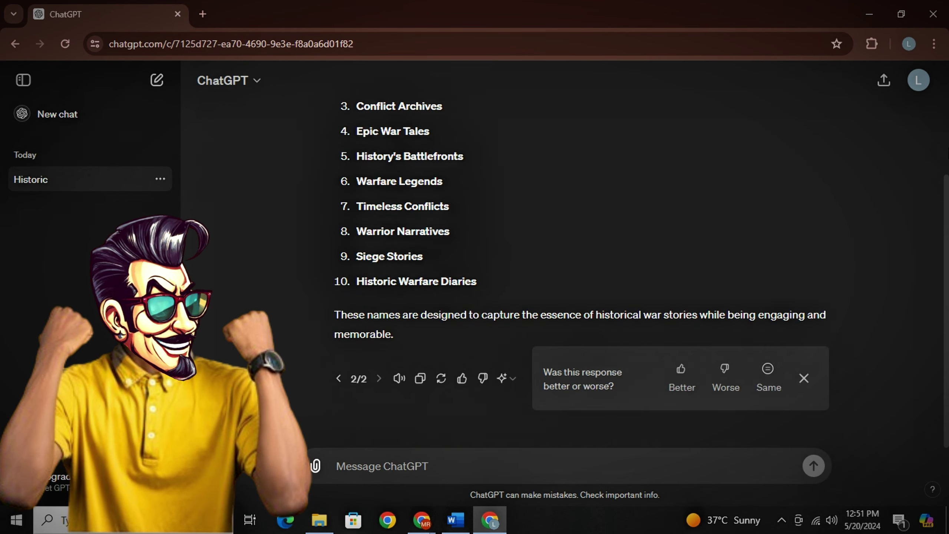
pyautogui.click(802, 377)
pyautogui.scroll(3, 441, 164)
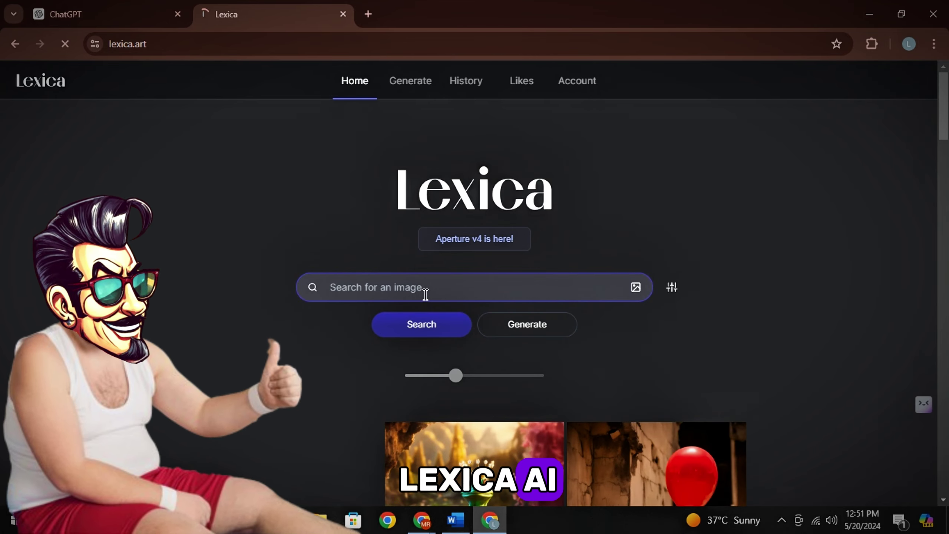
# Step: Search for 'provide me images of soldiers and warriors' and scroll the results
pyautogui.write('s')
pyautogui.press('BackSpace')
pyautogui.write('provide')
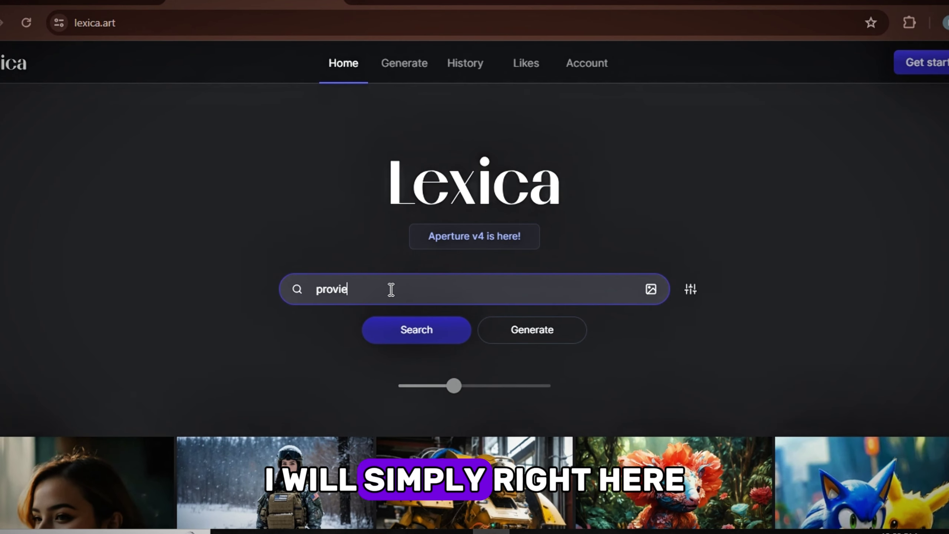
pyautogui.write(' me images of so')
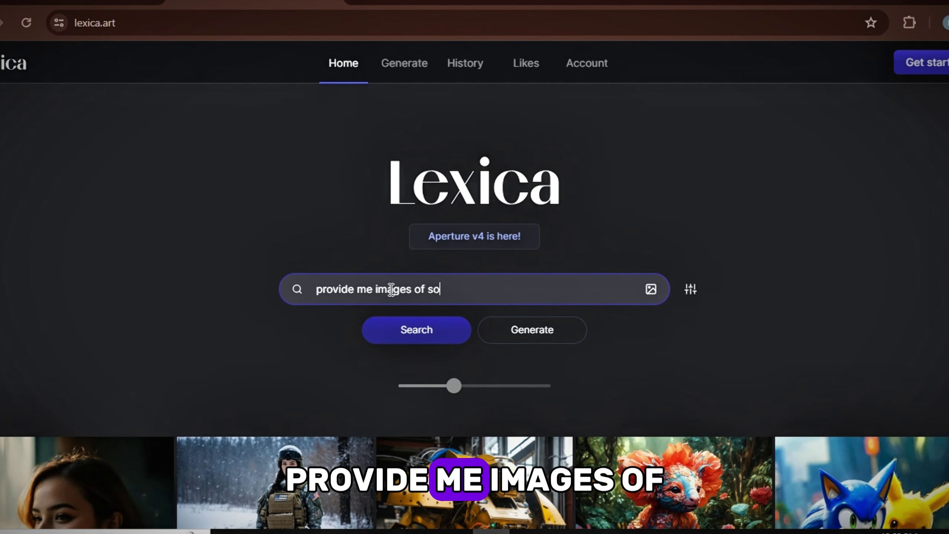
pyautogui.write('ldiers and warriors')
pyautogui.press('Return')
pyautogui.scroll(-3, 866, 242)
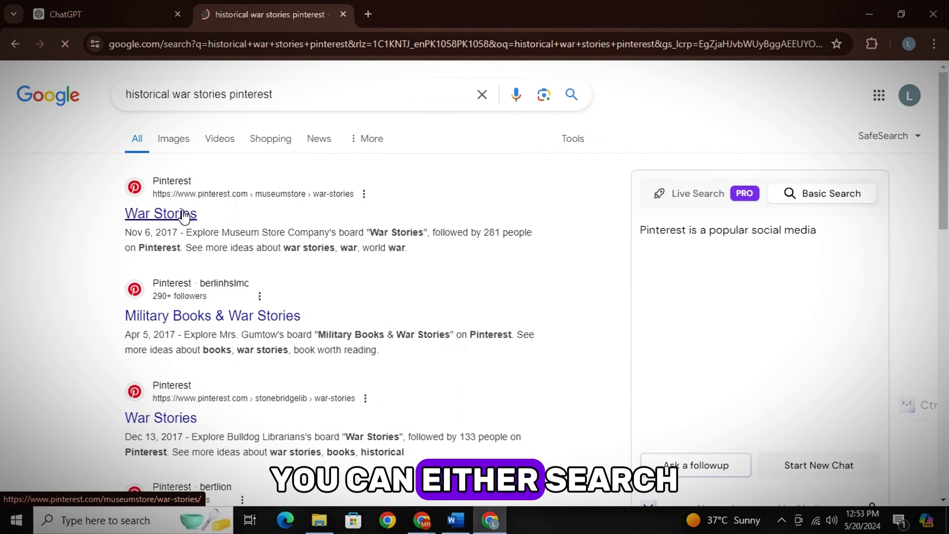
# Step: Open the Pinterest 'War Stories' board, browse its pins, then start a Perplexity question
pyautogui.click(183, 213)
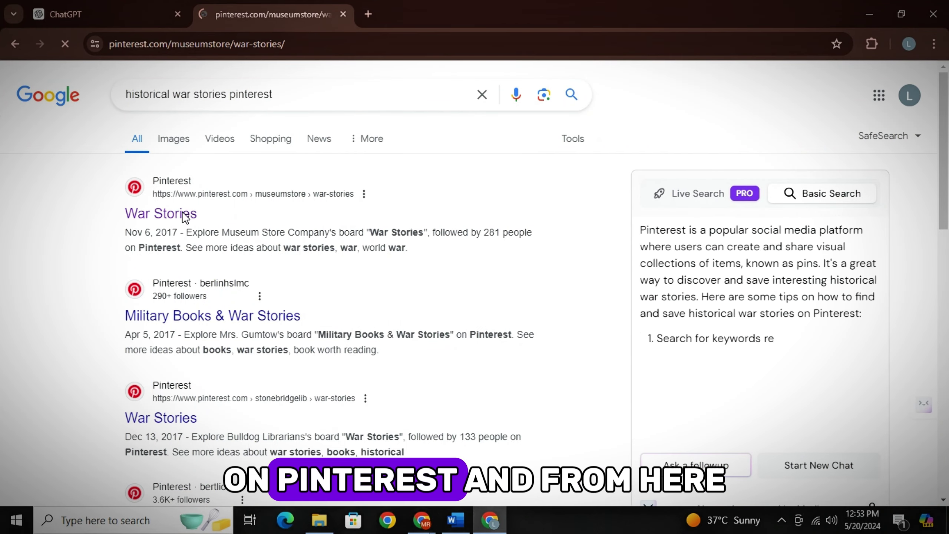
pyautogui.scroll(-3, 561, 234)
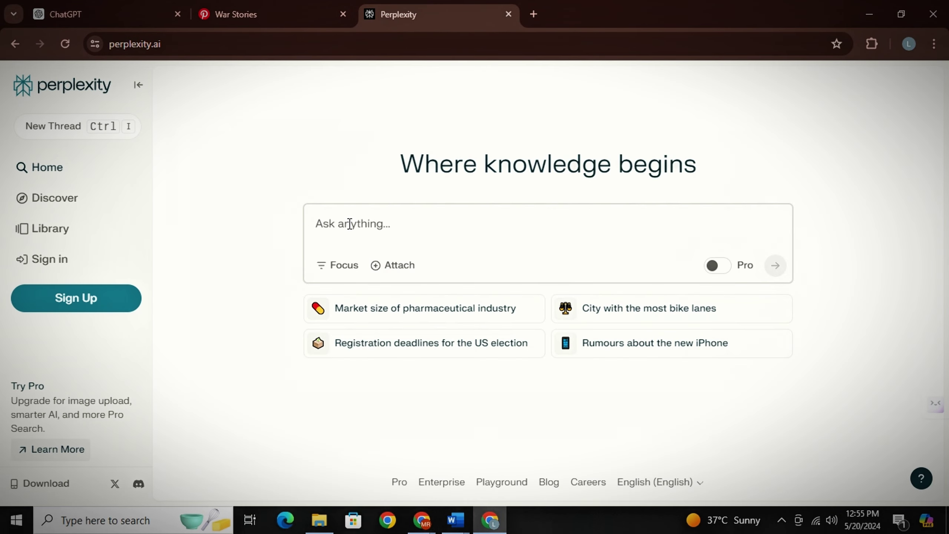
pyautogui.click(349, 224)
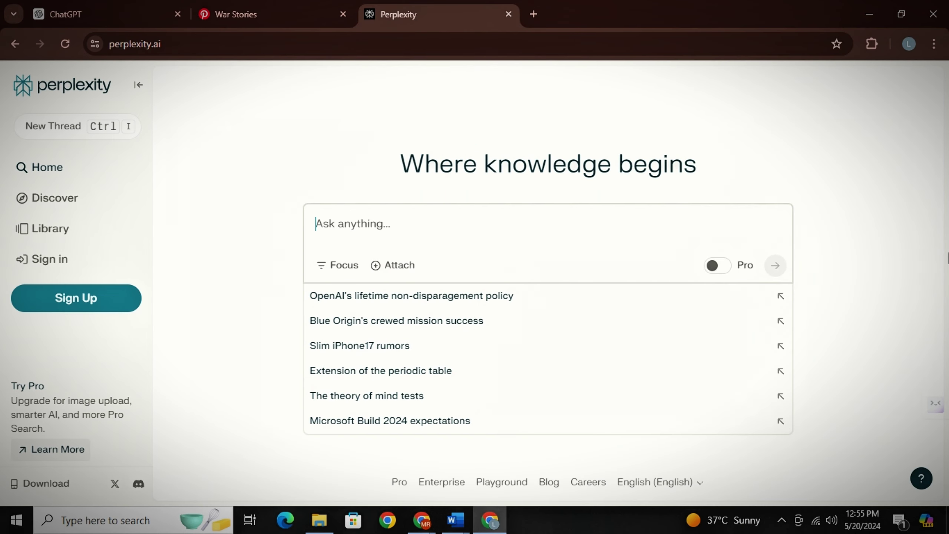
# Step: Ask Perplexity for a one-paragraph real war story, then 20 Desmond Doss Leonardo AI prompts
pyautogui.write('write me an engaging real life historical war story in a single paragraph, make sure to use only easy and simple english and avoid hyperbolic language, keep the language simple and easy to understand')
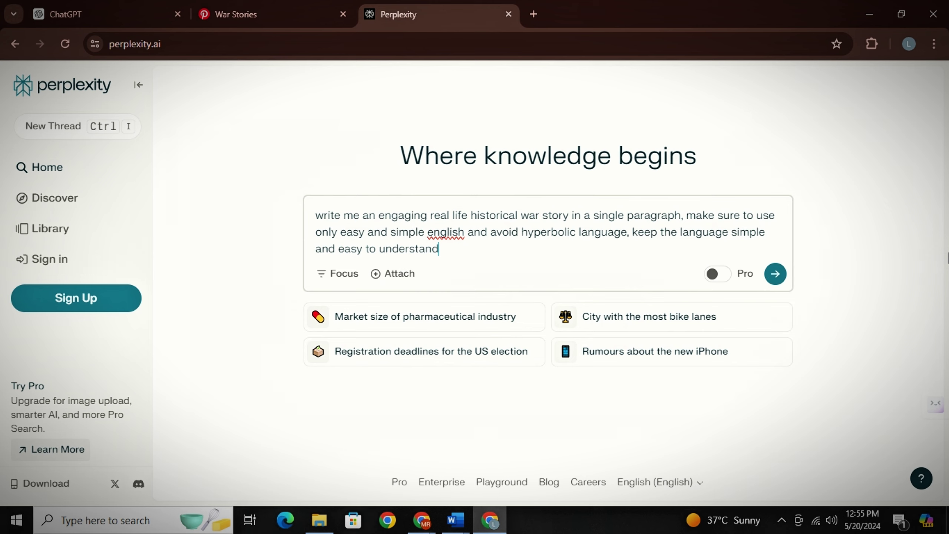
pyautogui.press('Return')
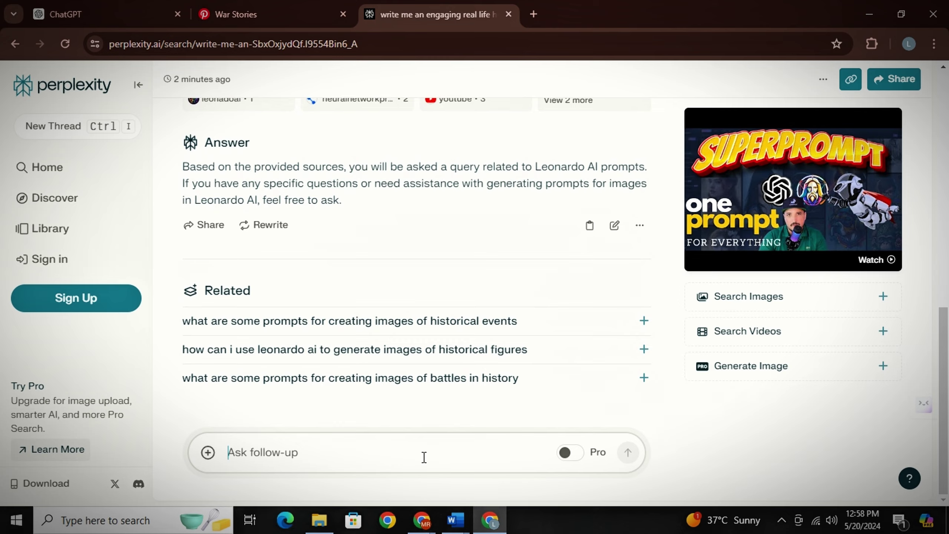
pyautogui.write('now provide me 20 prompts of images related to the story you provided me above so that i can generate images in Leonardo ai')
pyautogui.click(628, 452)
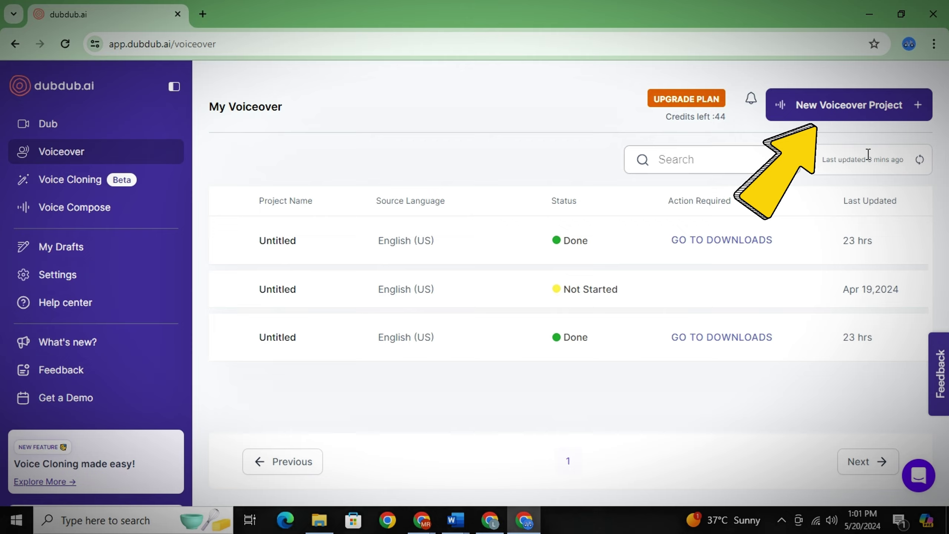
# Step: Create a blank English (US) DubDub voiceover project containing the Desmond Doss story
pyautogui.click(849, 98)
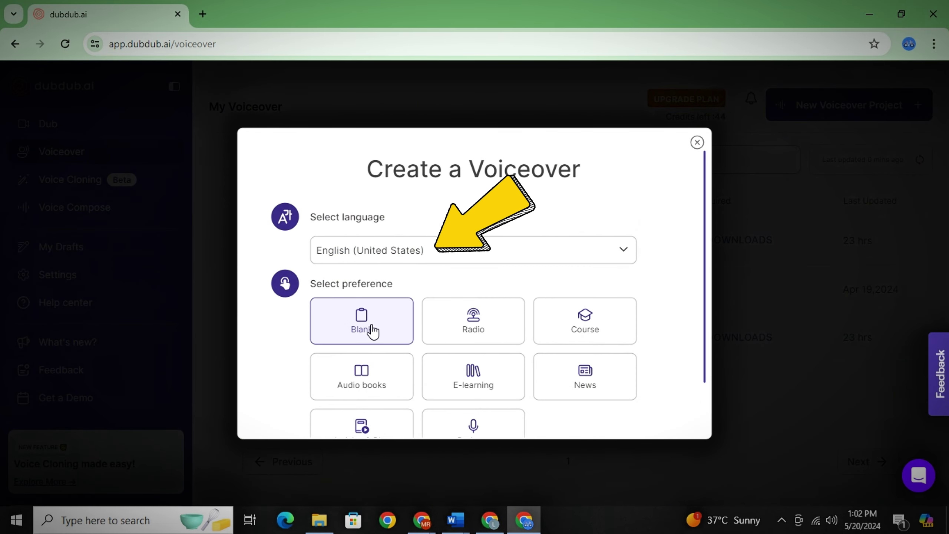
pyautogui.scroll(-2, 372, 330)
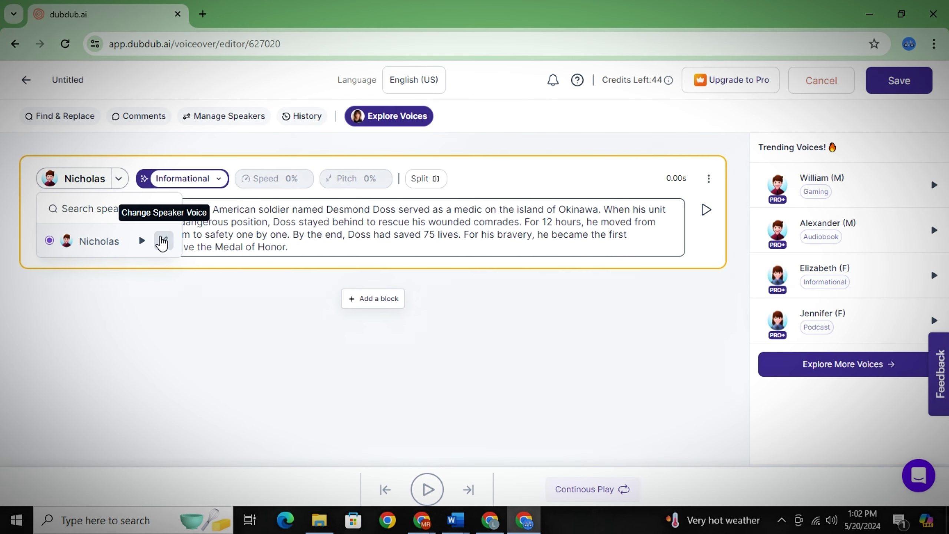
# Step: Replace the Nicholas voice with Liam, filtering to male young-adult voices
pyautogui.click(165, 242)
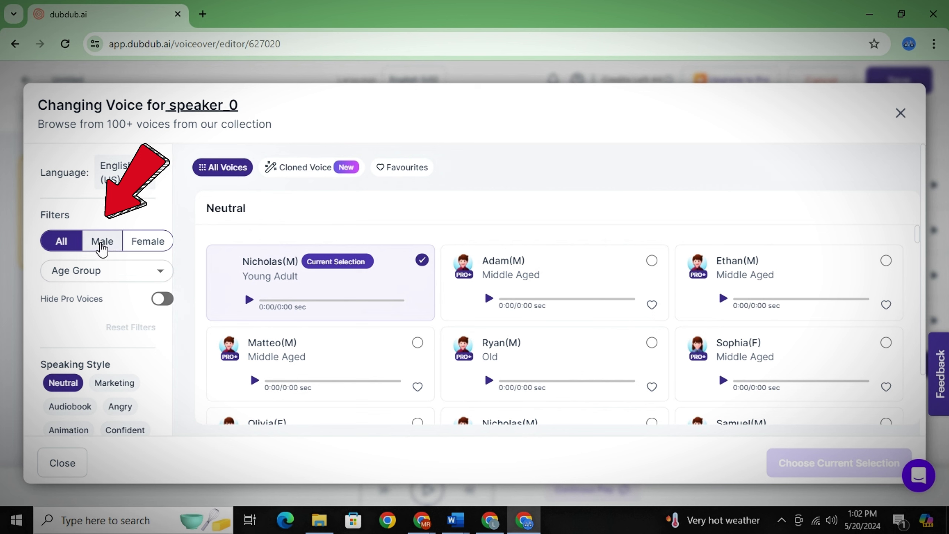
pyautogui.click(102, 247)
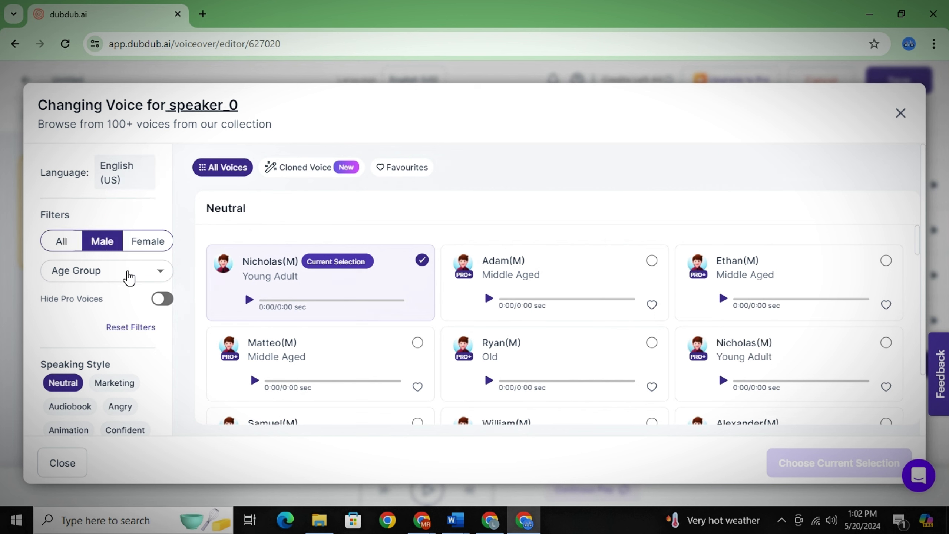
pyautogui.click(129, 277)
pyautogui.click(88, 346)
pyautogui.scroll(-2, 101, 329)
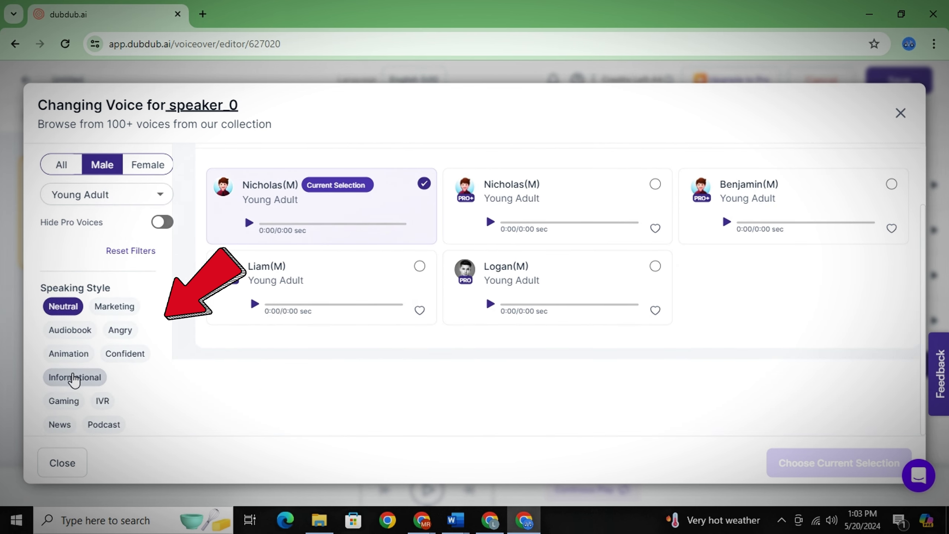
pyautogui.scroll(-2, 276, 262)
pyautogui.click(275, 208)
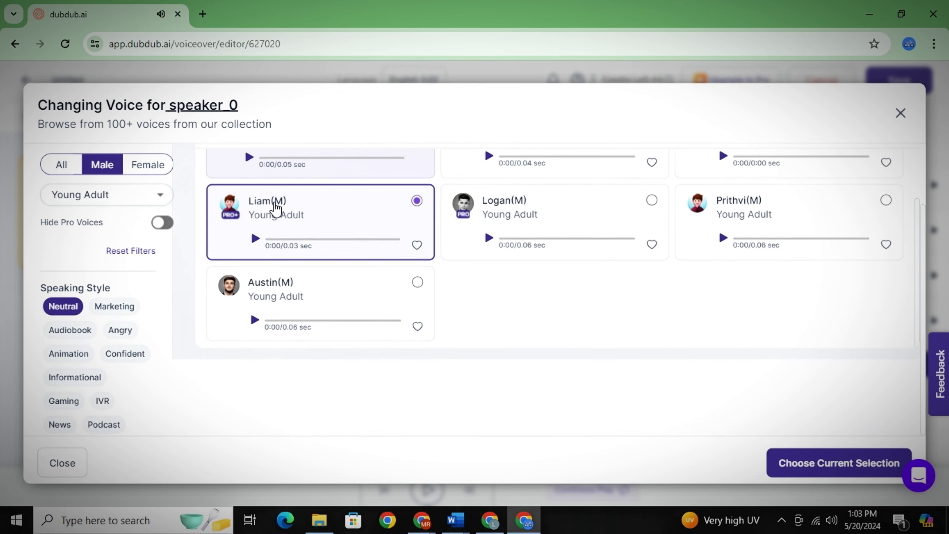
pyautogui.click(807, 464)
pyautogui.click(552, 411)
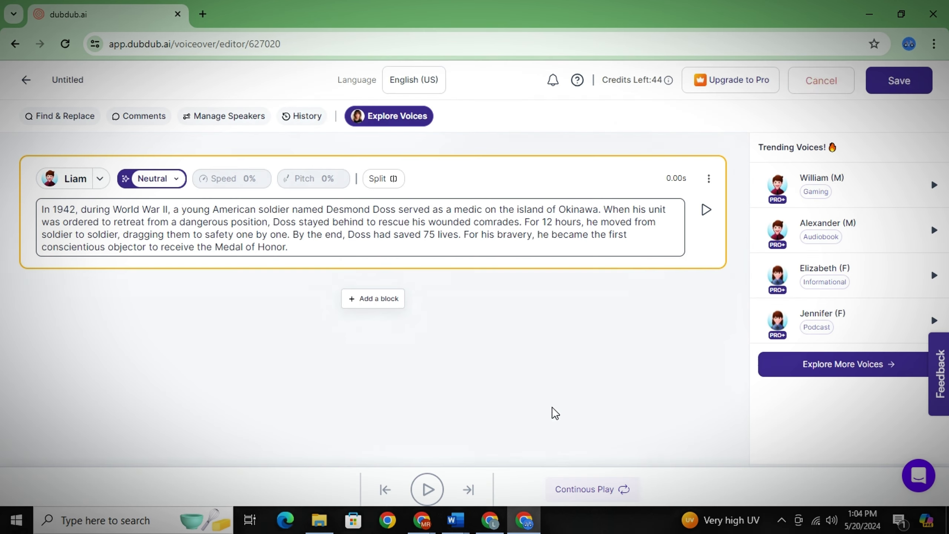
# Step: Generate the Liam narration and download it as a single stereo MP3 file
pyautogui.click(705, 212)
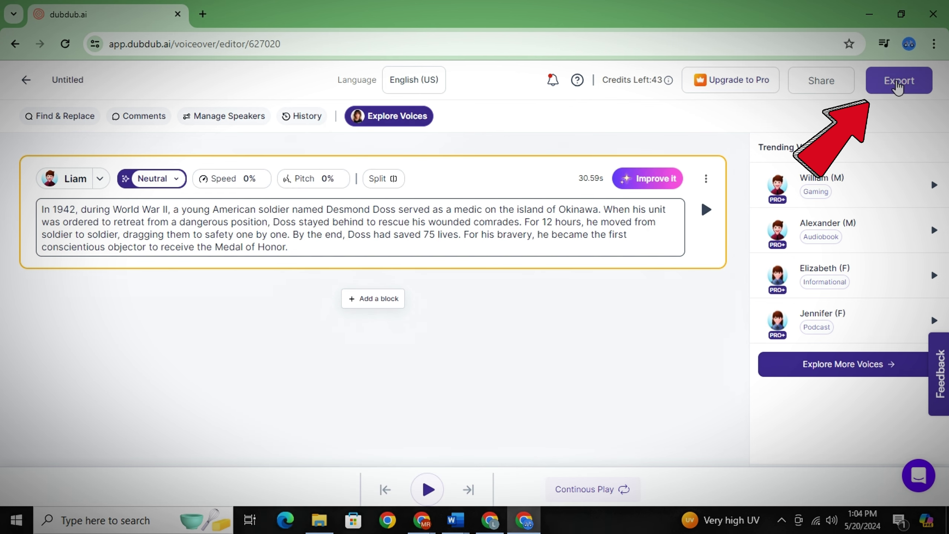
pyautogui.click(898, 80)
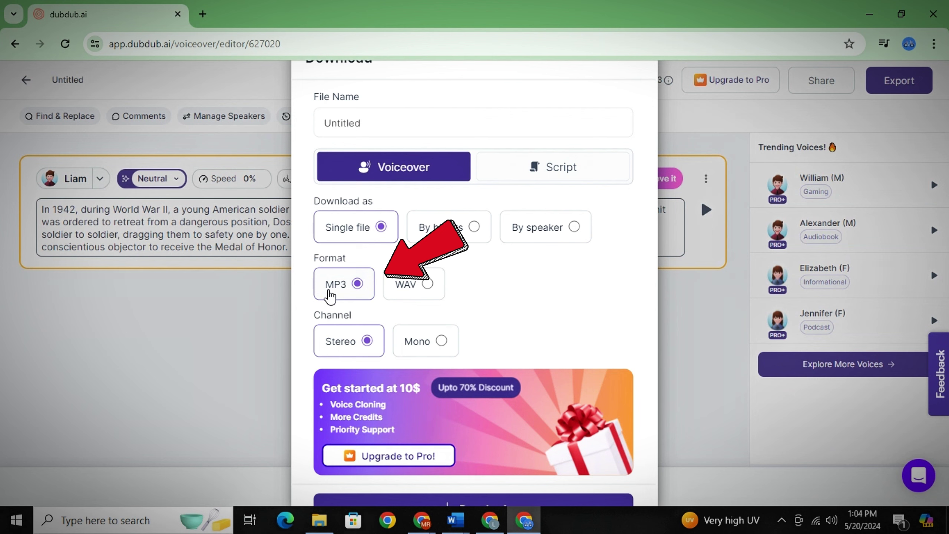
pyautogui.click(554, 501)
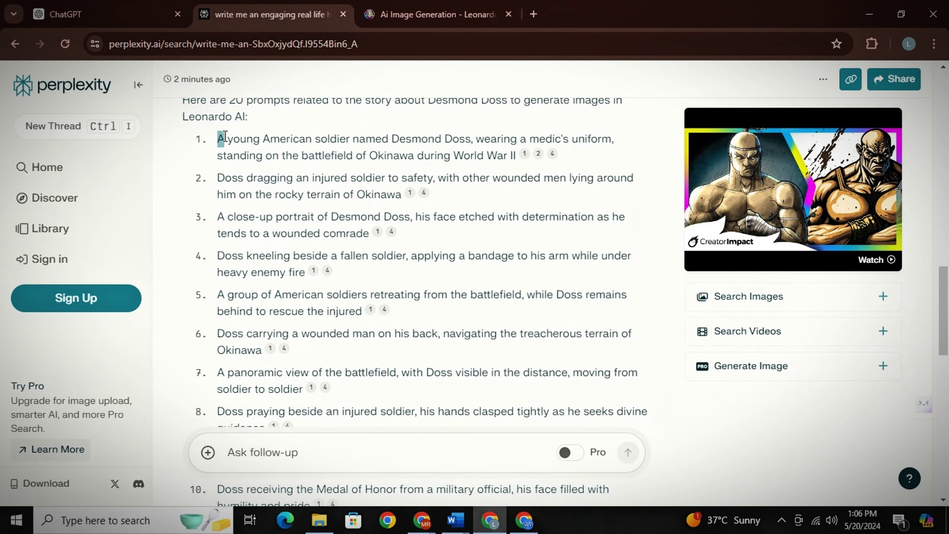
# Step: Select the first Desmond Doss prompt and add Dark Arts and Digital Painting style elements
pyautogui.moveTo(218, 139); pyautogui.dragTo(514, 158)
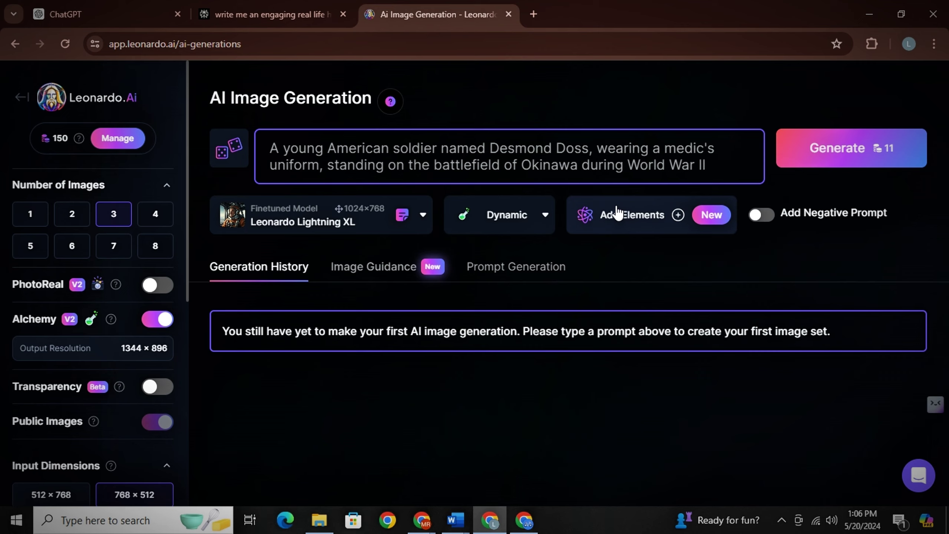
pyautogui.click(672, 217)
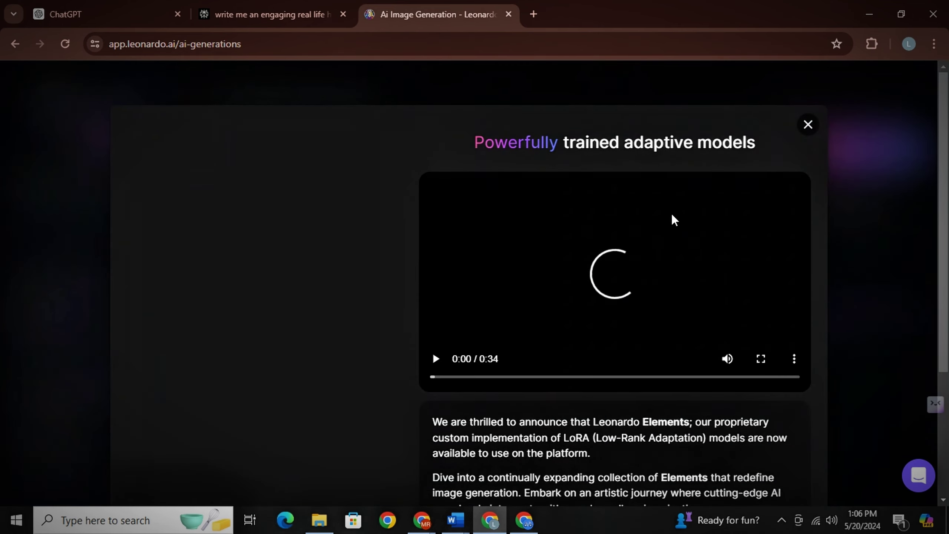
pyautogui.click(807, 125)
pyautogui.click(797, 245)
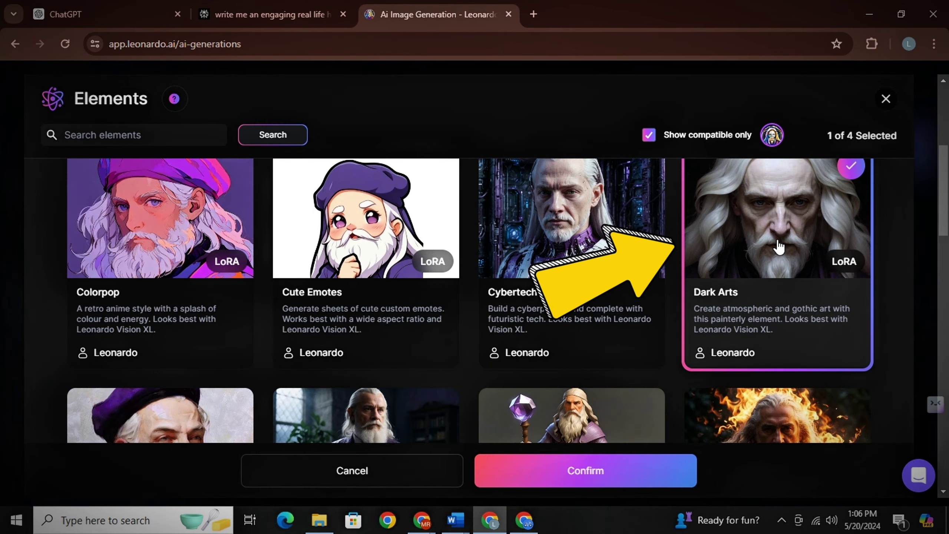
pyautogui.scroll(-6, 286, 282)
pyautogui.click(152, 258)
pyautogui.click(589, 466)
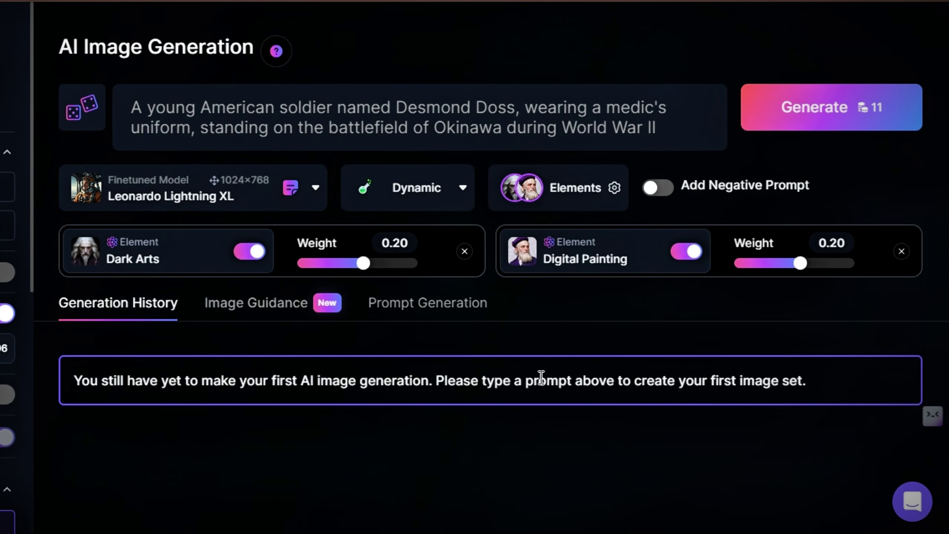
# Step: Switch to Leonardo Kino XL at 9:16, append style keywords to the prompt, and generate three images
pyautogui.click(152, 196)
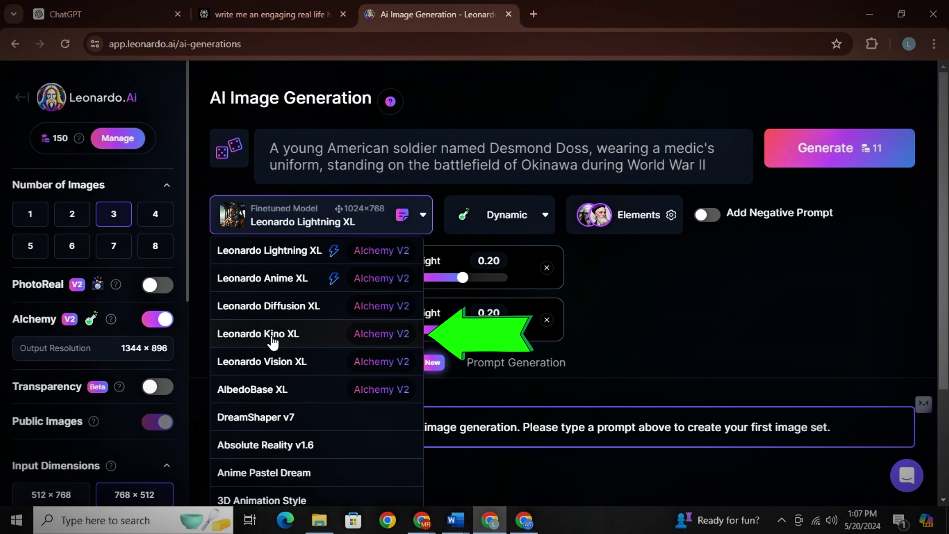
pyautogui.click(271, 338)
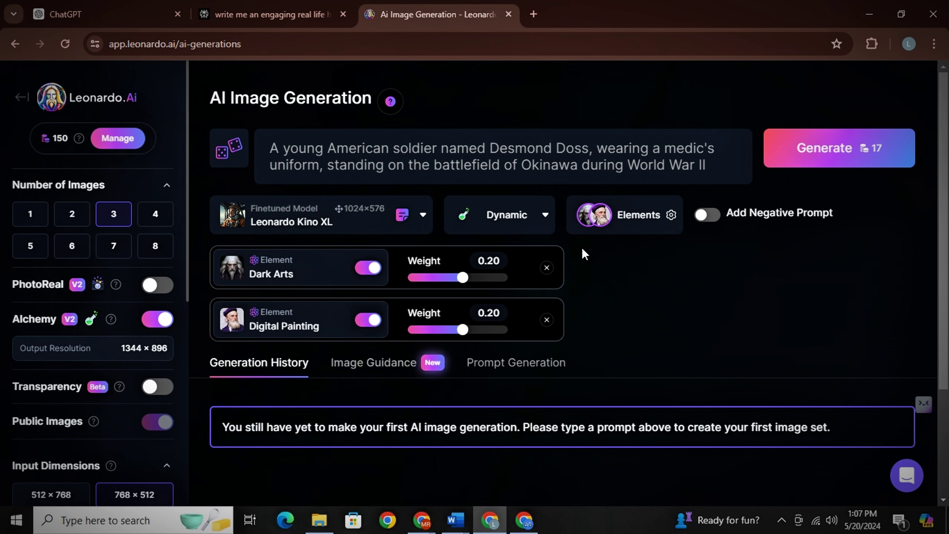
pyautogui.scroll(-5, 93, 294)
pyautogui.click(104, 266)
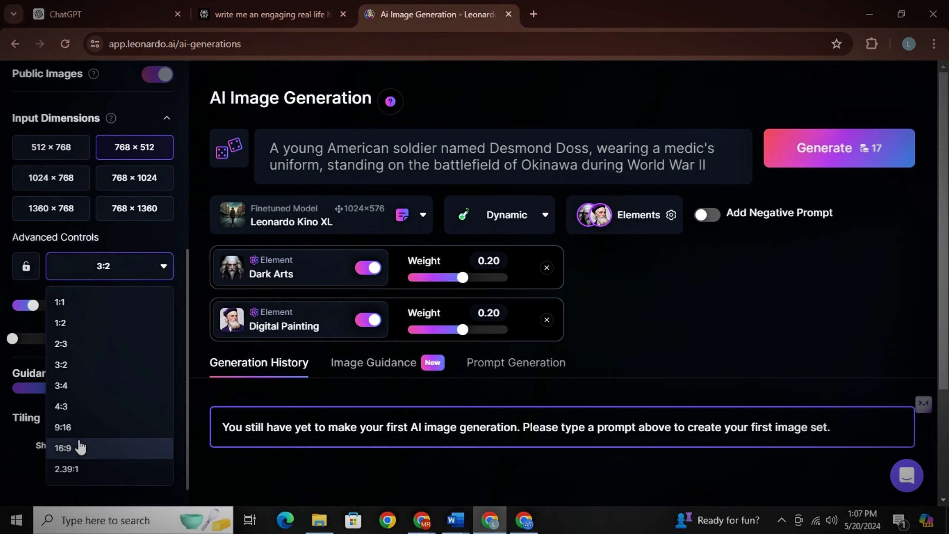
pyautogui.scroll(8, 129, 377)
pyautogui.click(731, 158)
pyautogui.write(', subtle colors, fantastical realm, extremely detailed, ultra sharp focus, attention to detail, stunning visual masterpiece, highest quality, photorealistic, cinematographic scene, highest quality, 32k, octane render, good lightning, sharp and precise details, cinematic vibe, accurate, deep and realistic body details.')
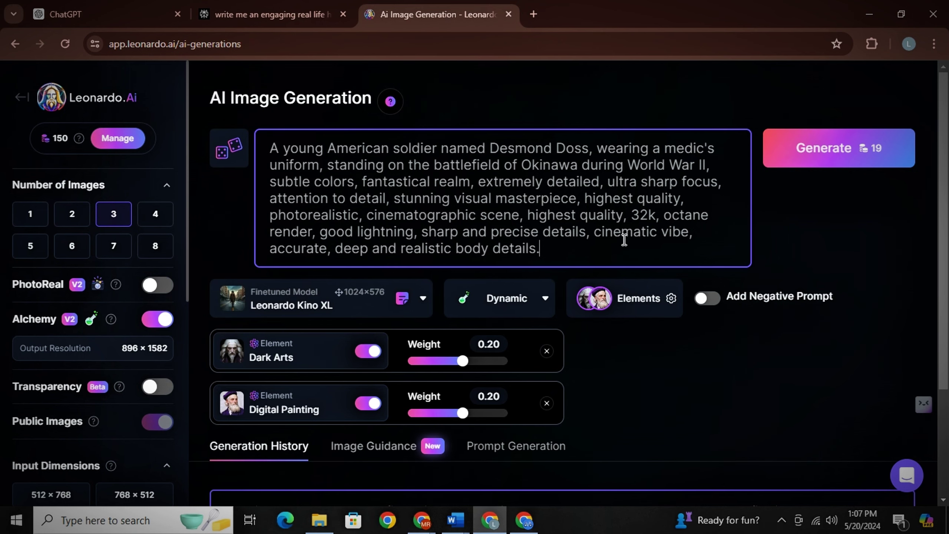
pyautogui.click(840, 140)
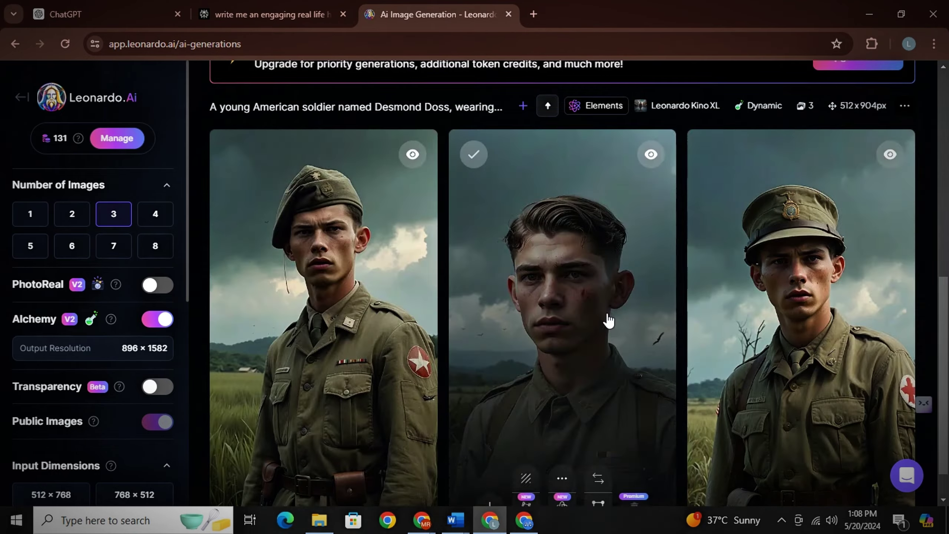
# Step: Open the middle Desmond Doss portrait and generate an Image2Motion video from it
pyautogui.click(601, 318)
pyautogui.click(544, 329)
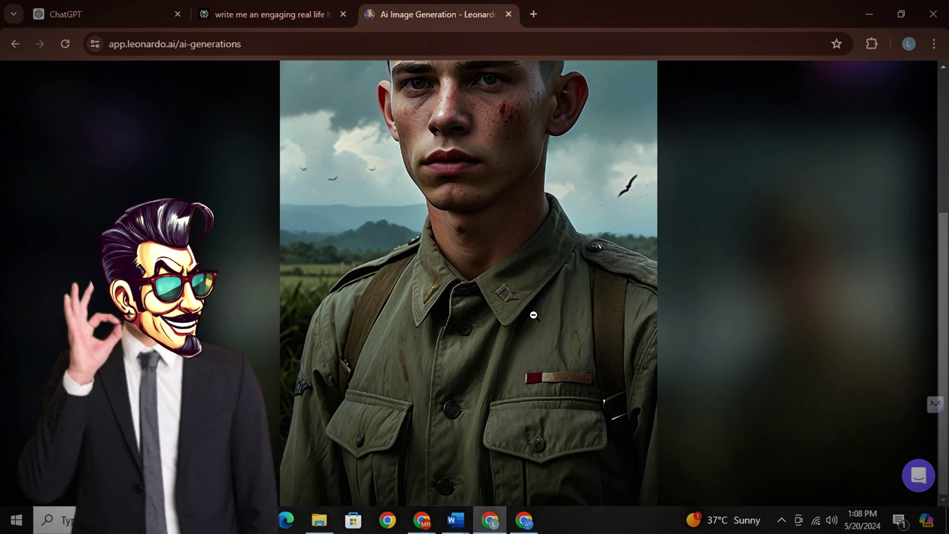
pyautogui.click(533, 315)
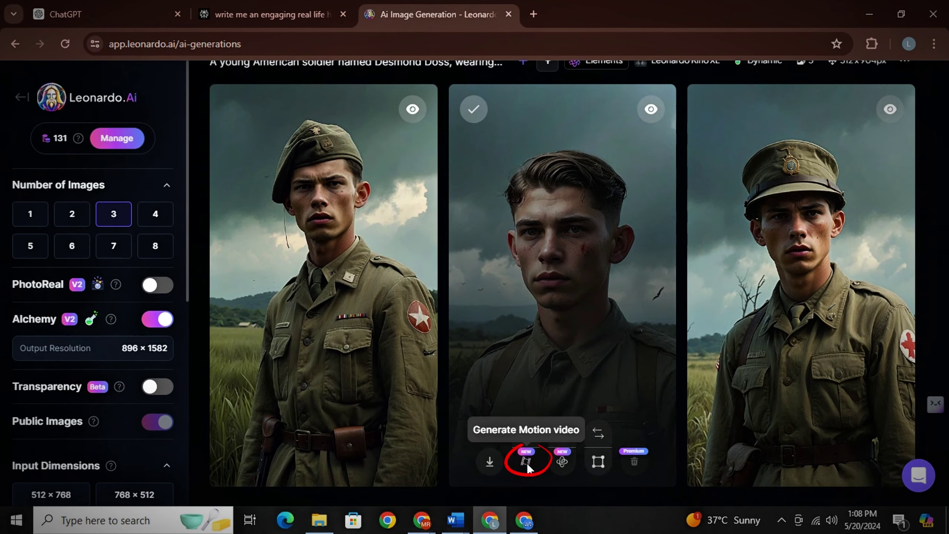
pyautogui.click(521, 460)
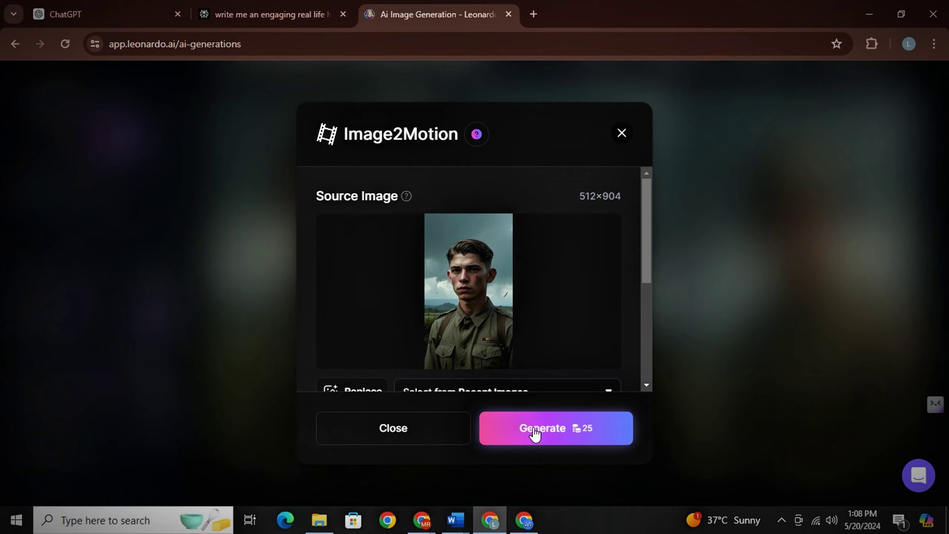
pyautogui.click(534, 430)
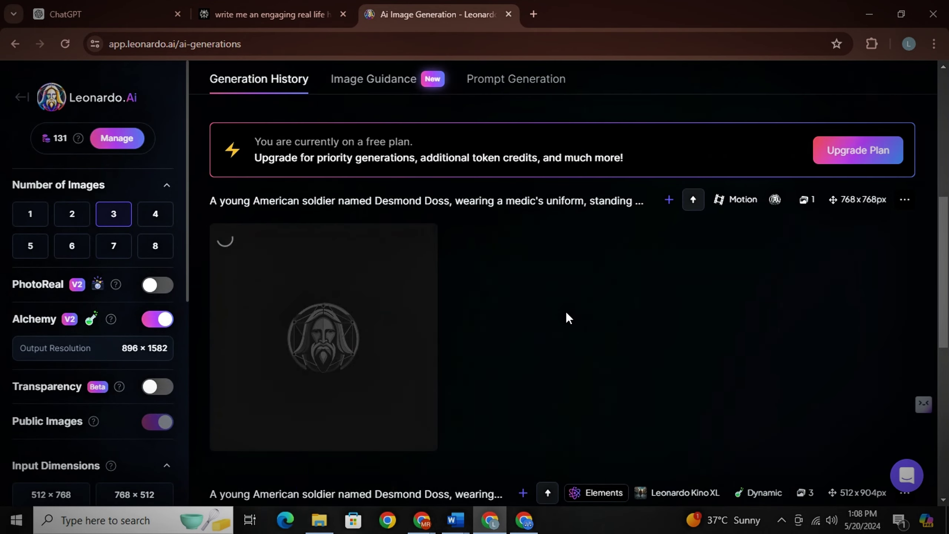
pyautogui.scroll(-4, 562, 316)
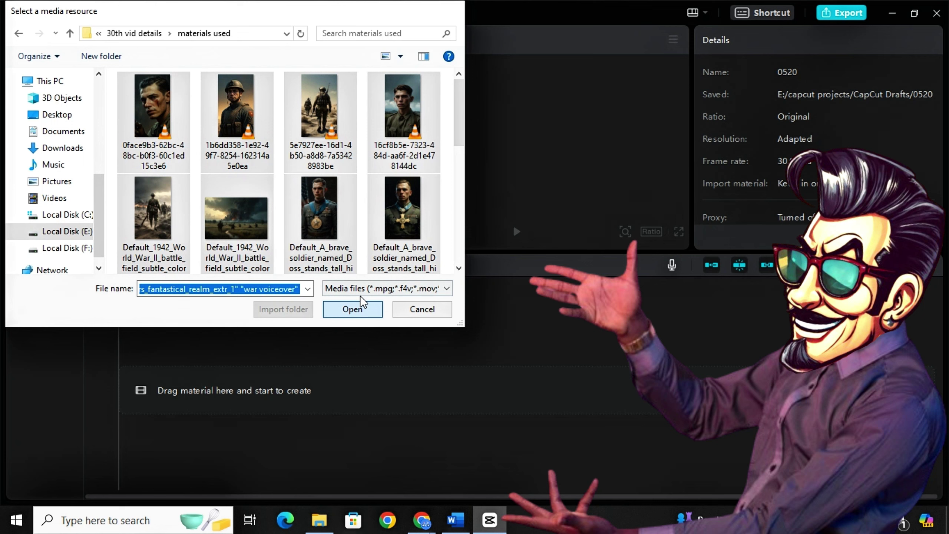
# Step: Import the images, place war voiceover.mp3 on the timeline, and split it at the playhead
pyautogui.click(357, 307)
pyautogui.moveTo(173, 278); pyautogui.dragTo(118, 412)
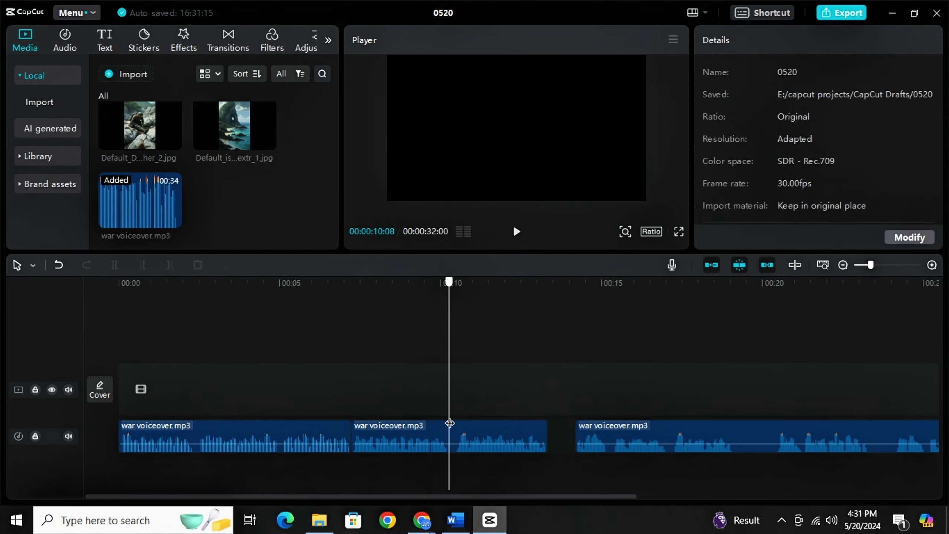
pyautogui.click(616, 441)
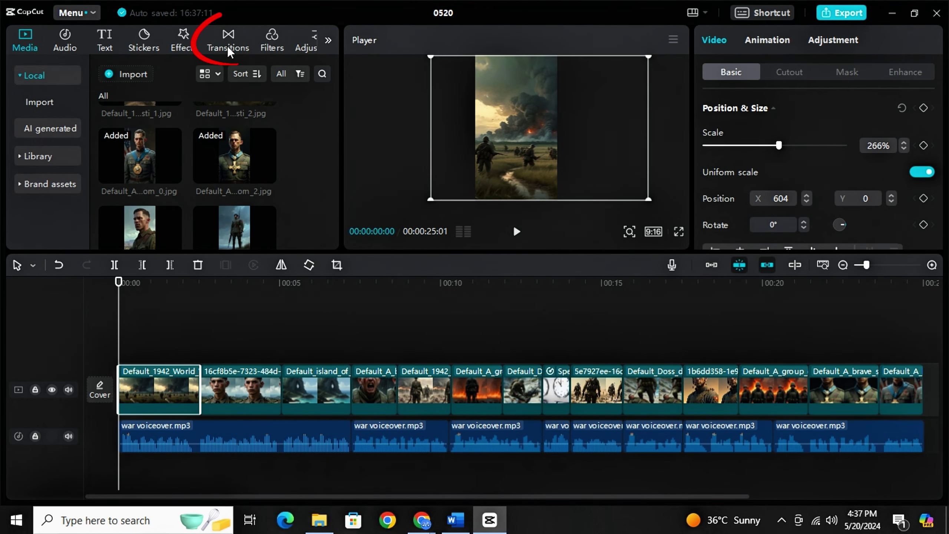
# Step: Link the image clips with transitions and apply combo animations such as Distort Left and Zoom 2
pyautogui.click(228, 41)
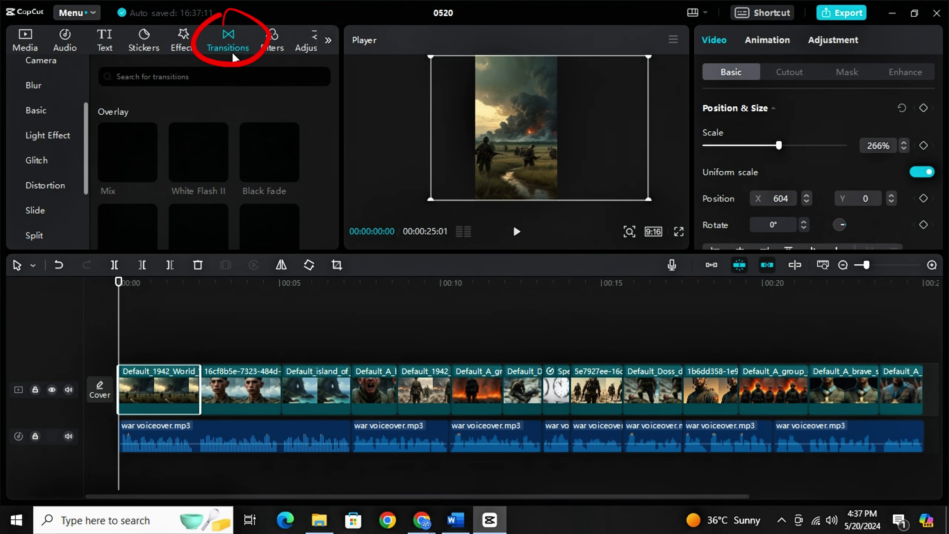
pyautogui.scroll(-5, 245, 141)
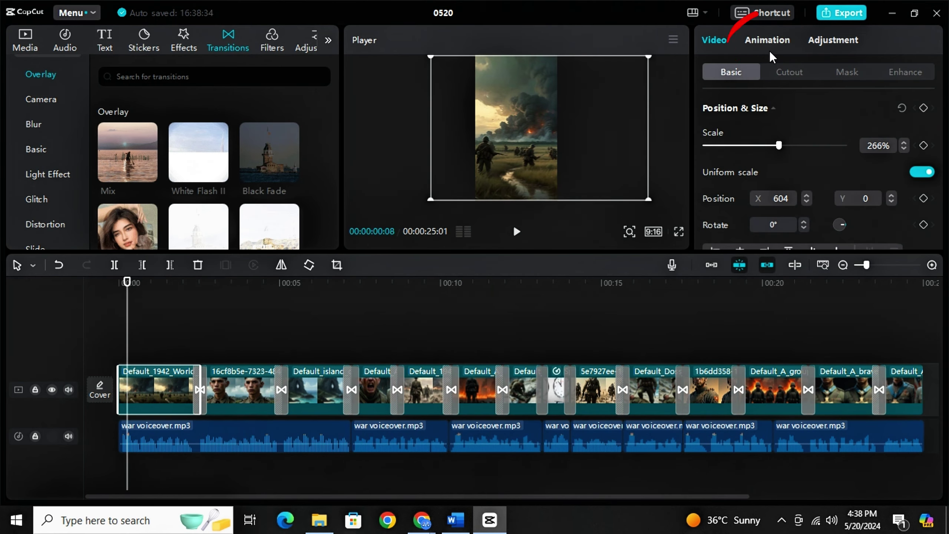
pyautogui.click(767, 40)
pyautogui.click(897, 72)
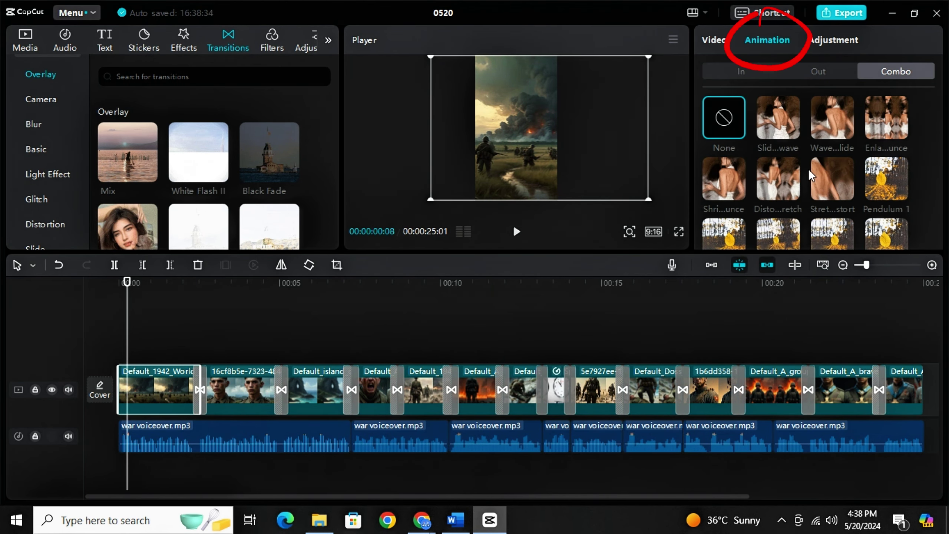
pyautogui.scroll(-2, 785, 186)
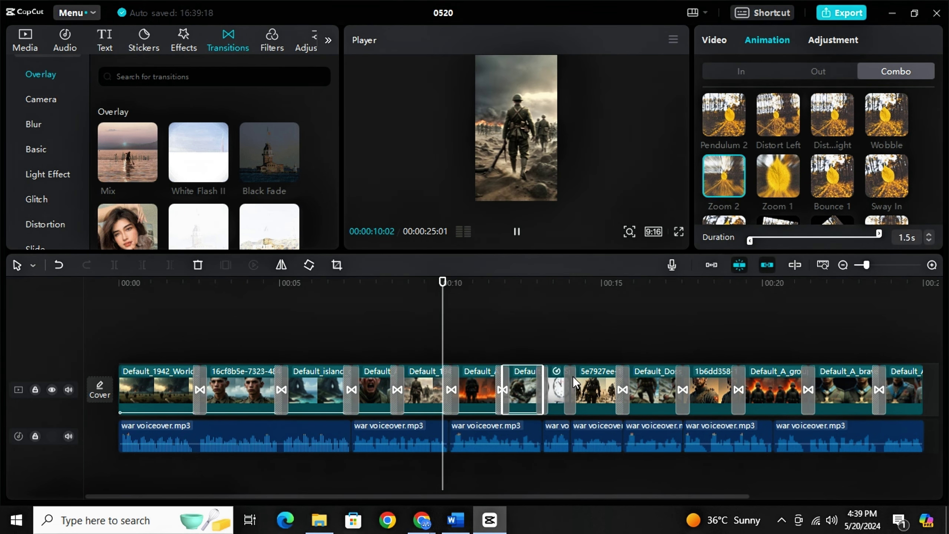
# Step: Generate English auto captions from the voiceover and browse caption templates for the QUICK style
pyautogui.click(220, 346)
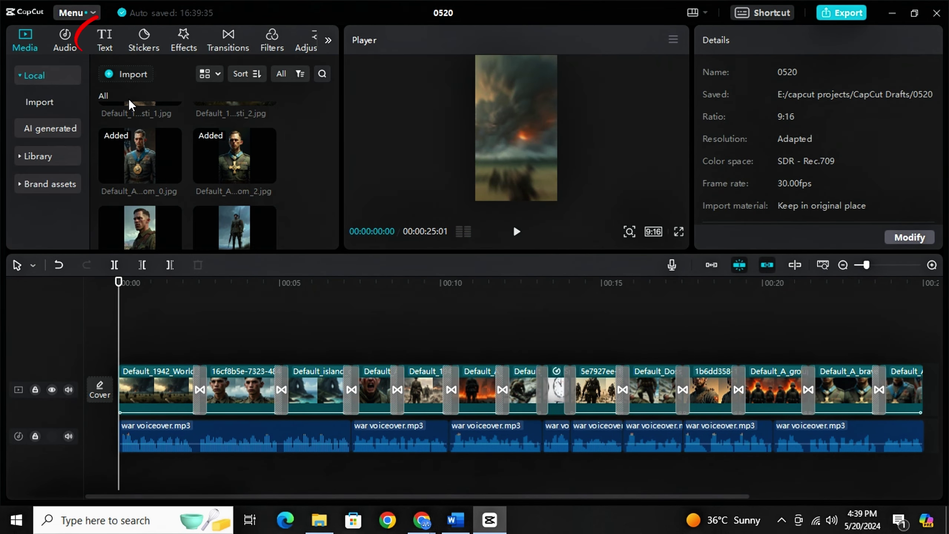
pyautogui.click(105, 39)
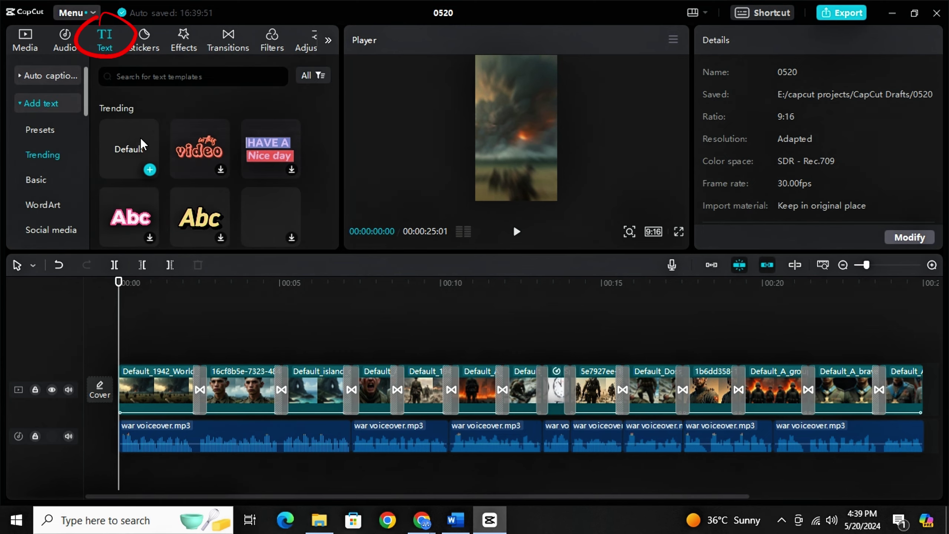
pyautogui.click(48, 76)
pyautogui.click(183, 229)
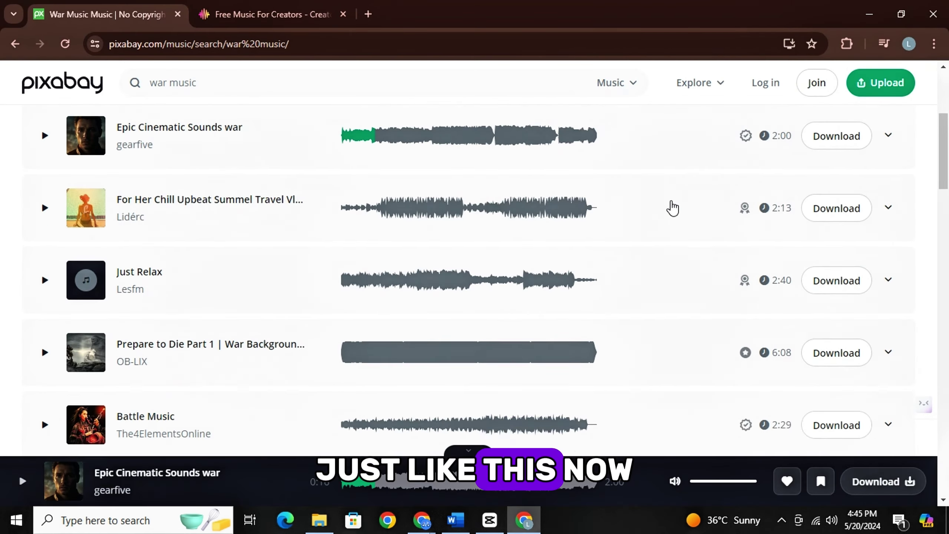
pyautogui.scroll(-6, 669, 208)
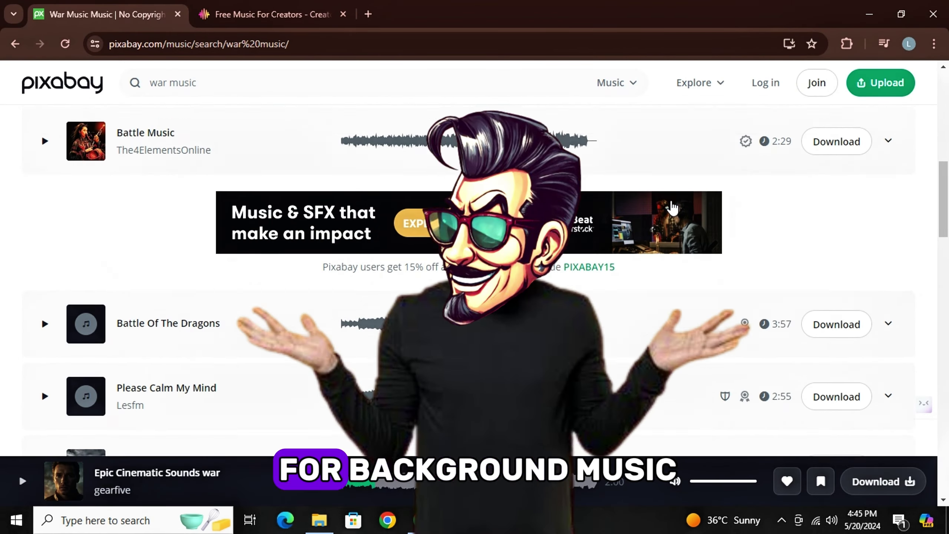
pyautogui.scroll(-3, 672, 208)
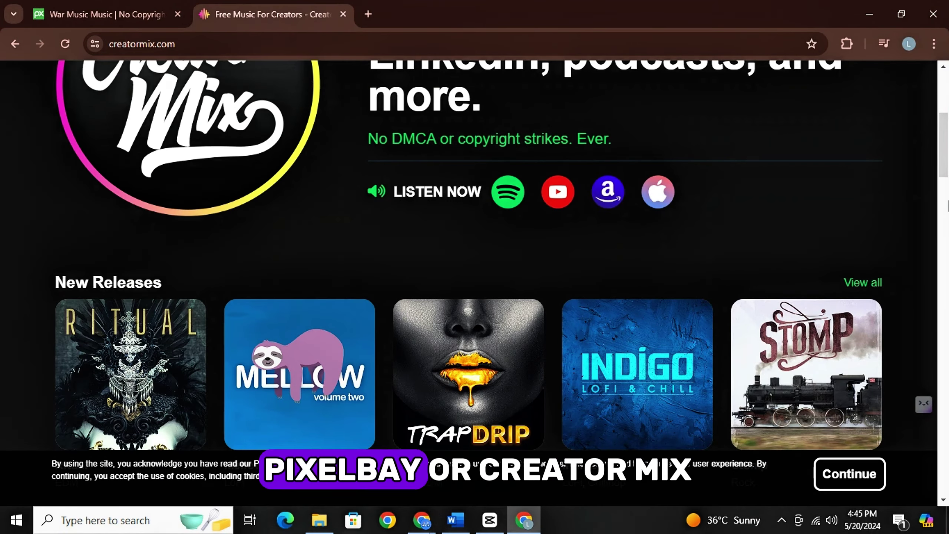
pyautogui.scroll(-7, 947, 229)
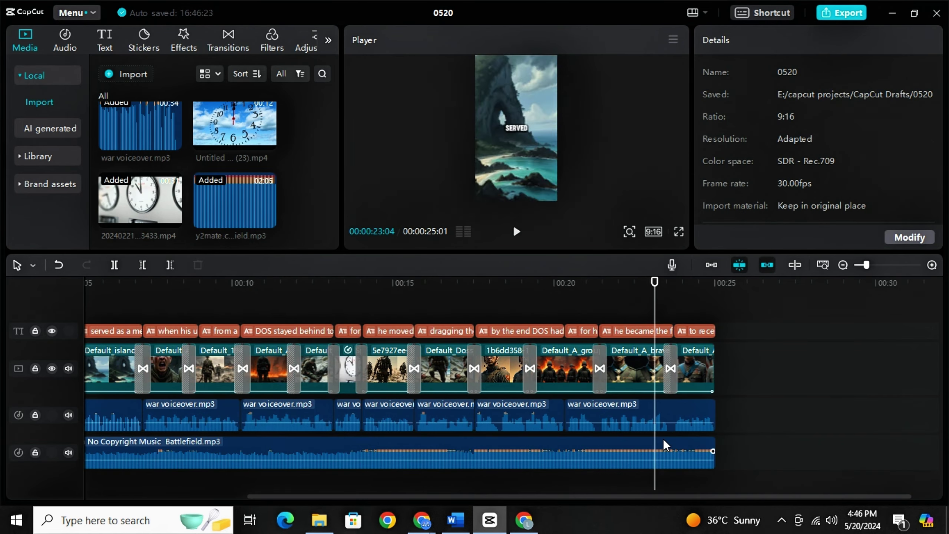
# Step: Select the Battlefield background music clip to set its volume to -22.0 dB
pyautogui.click(664, 445)
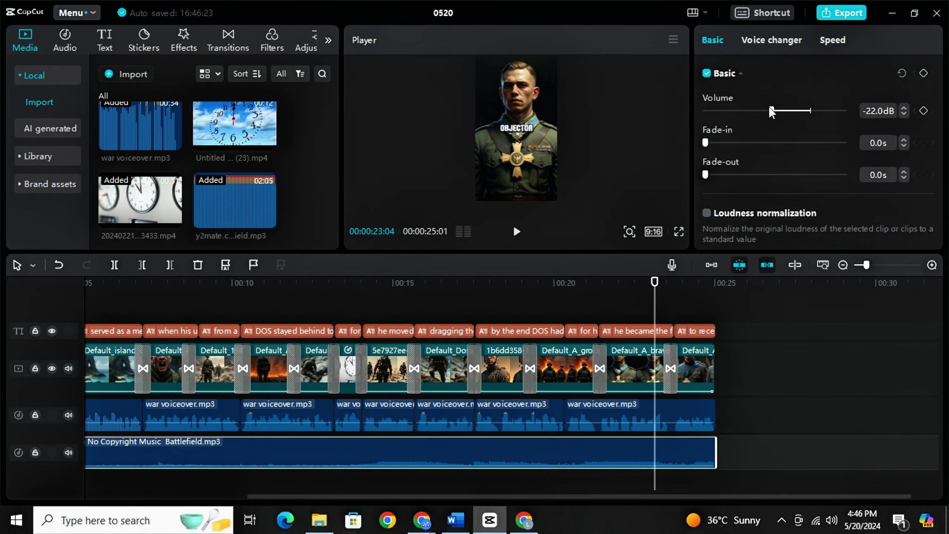